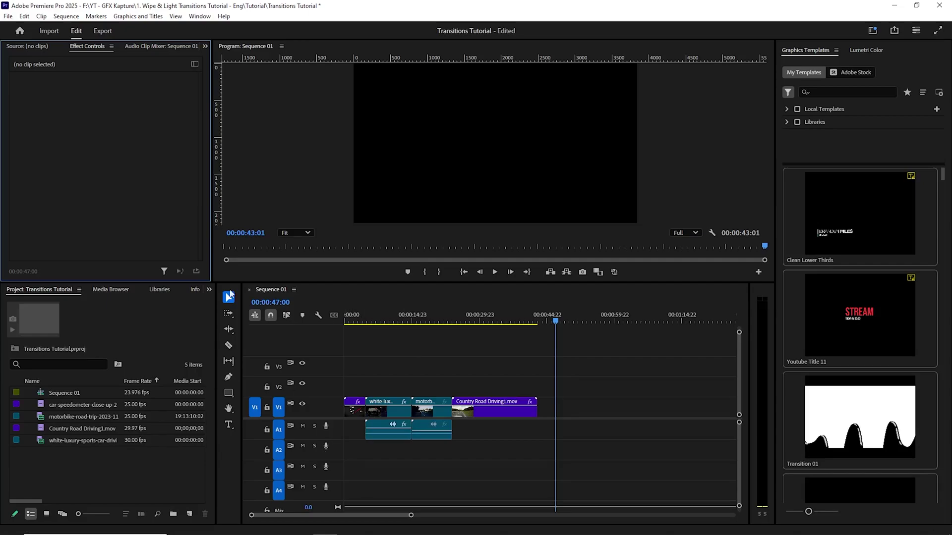
# Open the Wipe and Light Transitions_1 project and scrub through the Urban Wipe 01 and 06 sequences.
pyautogui.click(9, 17)
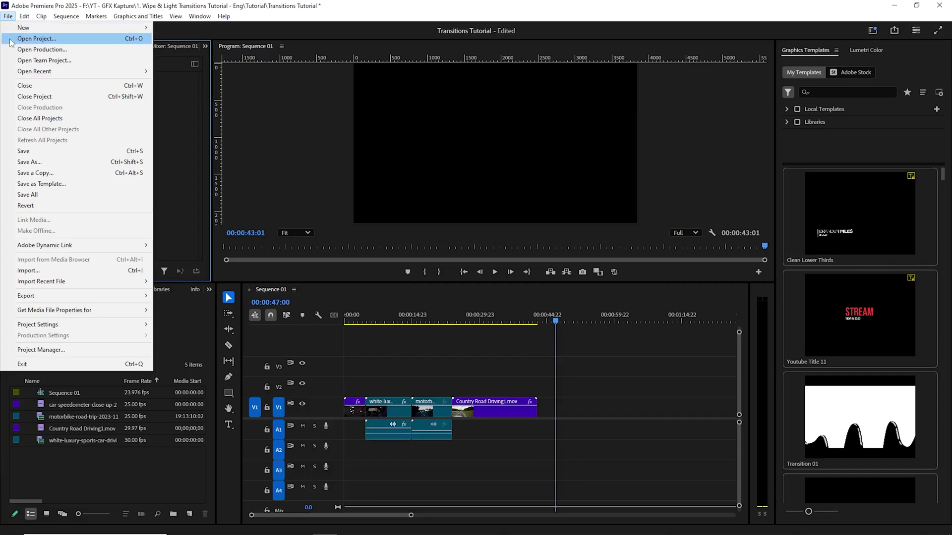
pyautogui.click(35, 38)
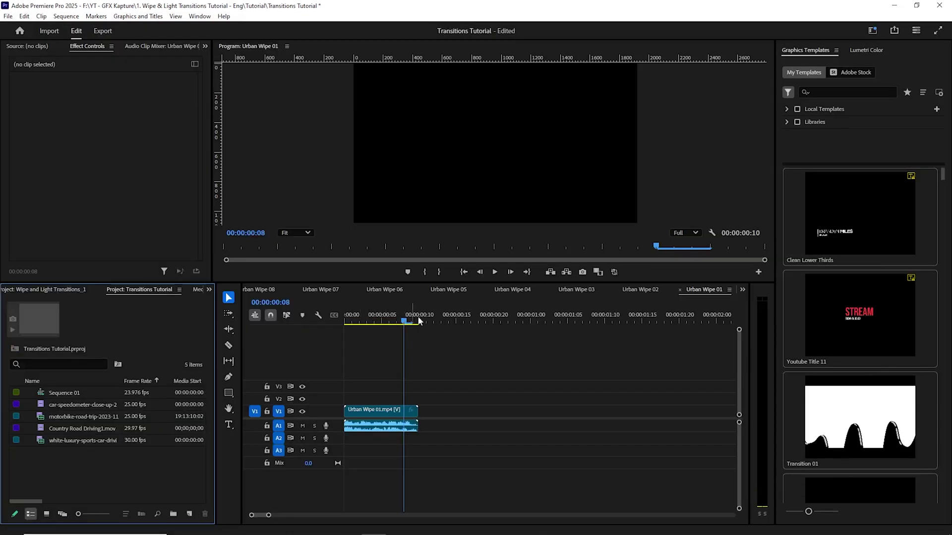
pyautogui.moveTo(417, 323); pyautogui.dragTo(369, 325)
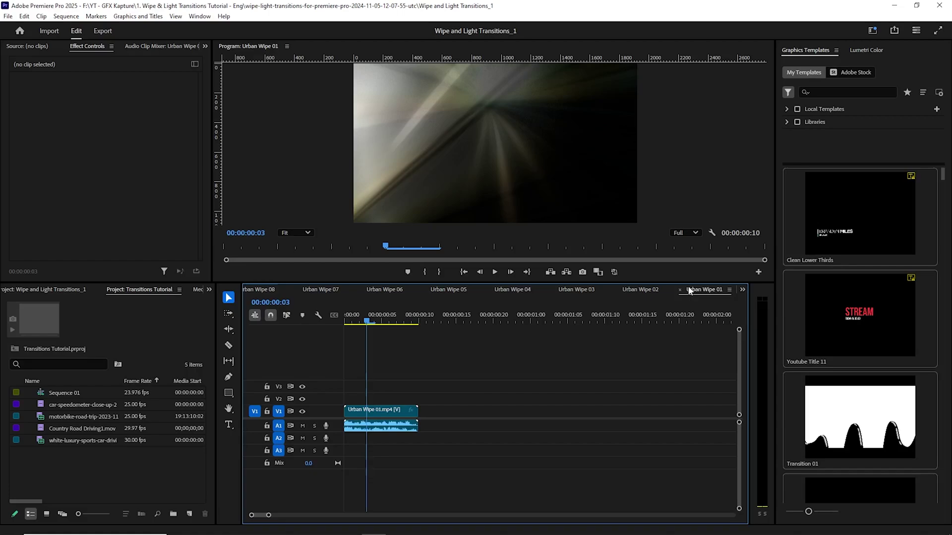
pyautogui.moveTo(367, 322); pyautogui.dragTo(336, 320)
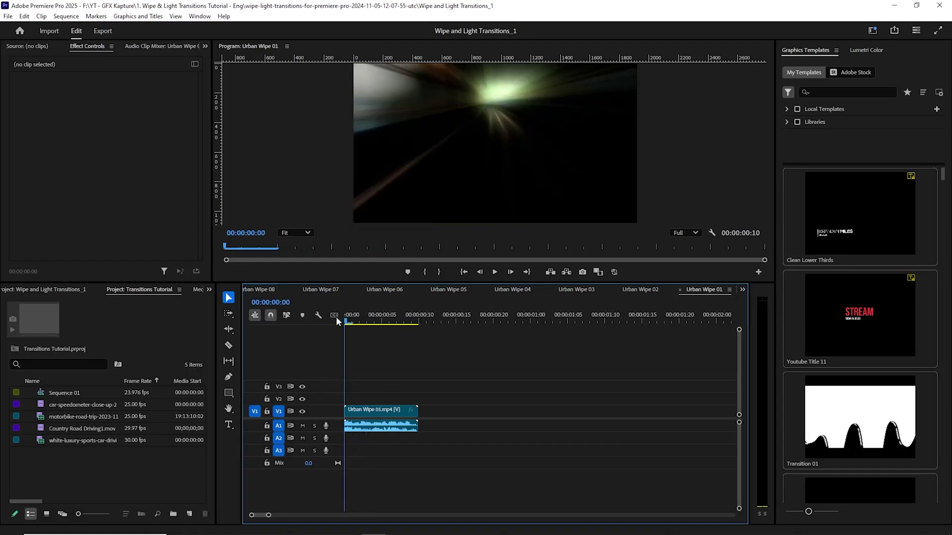
pyautogui.click(386, 295)
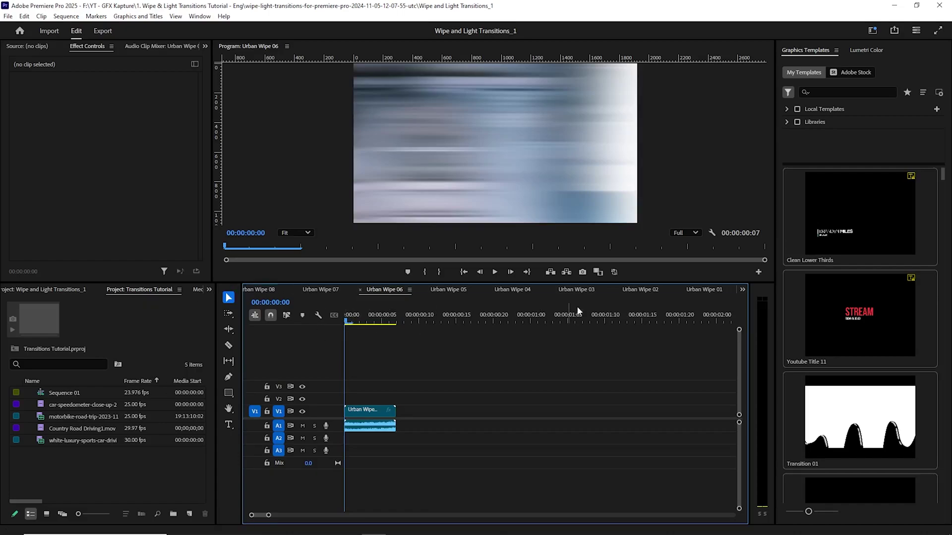
# Switch back to Sequence 01 from the open-sequences list.
pyautogui.click(743, 290)
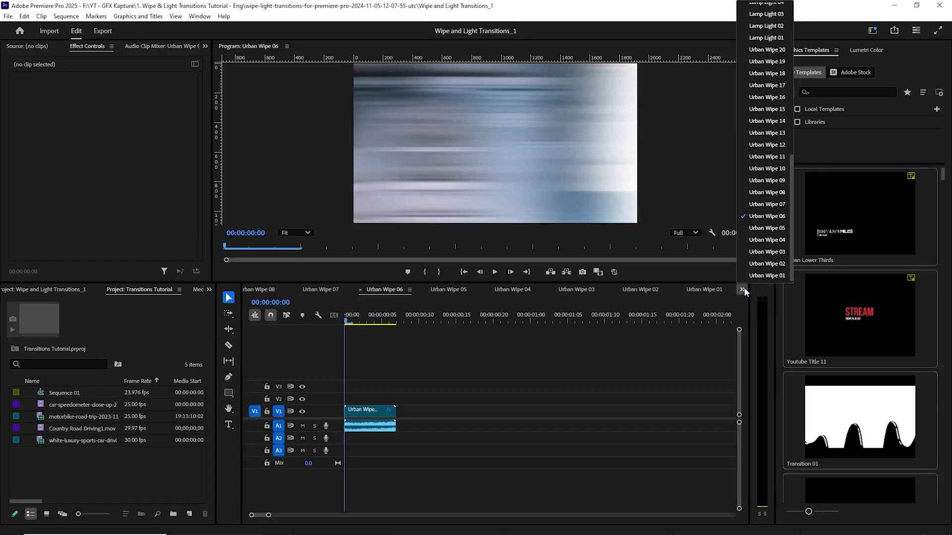
pyautogui.scroll(8, 771, 82)
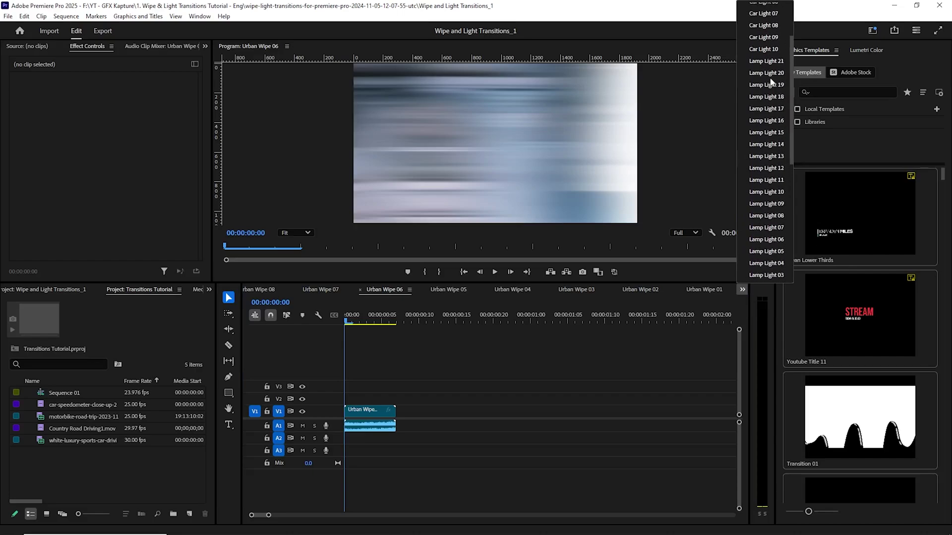
pyautogui.scroll(3, 772, 82)
pyautogui.click(769, 9)
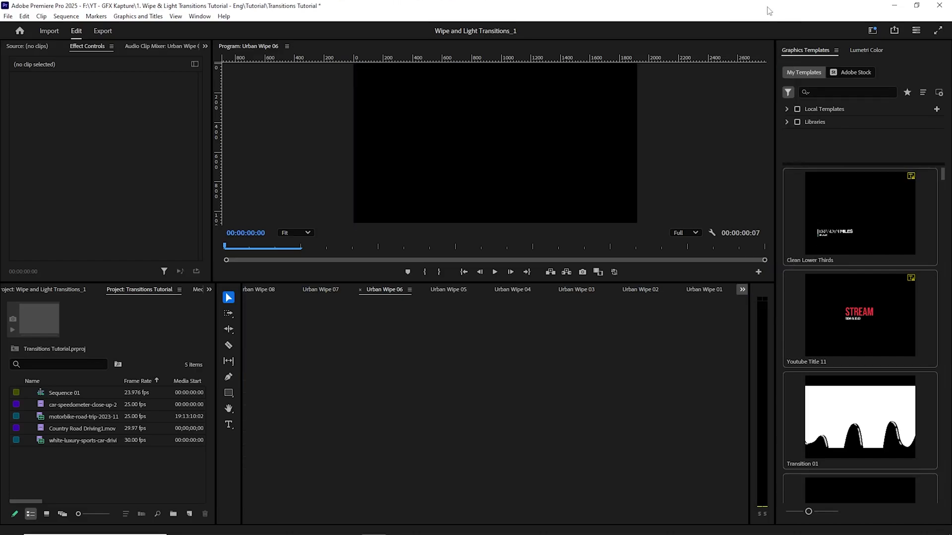
# Expand 1. Transitions > Car Lights, select Car Light 01, and toggle the nested-insert option off and on.
pyautogui.click(44, 289)
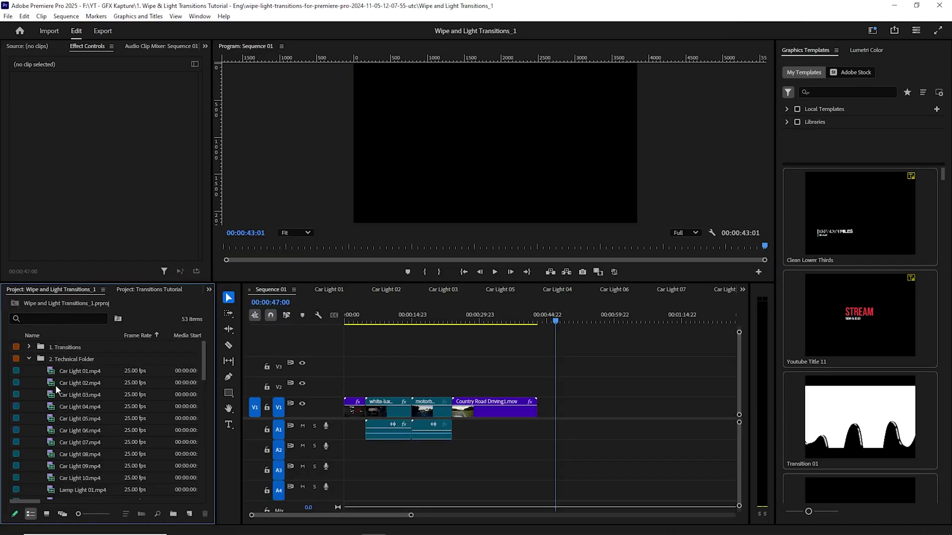
pyautogui.click(29, 359)
pyautogui.click(29, 347)
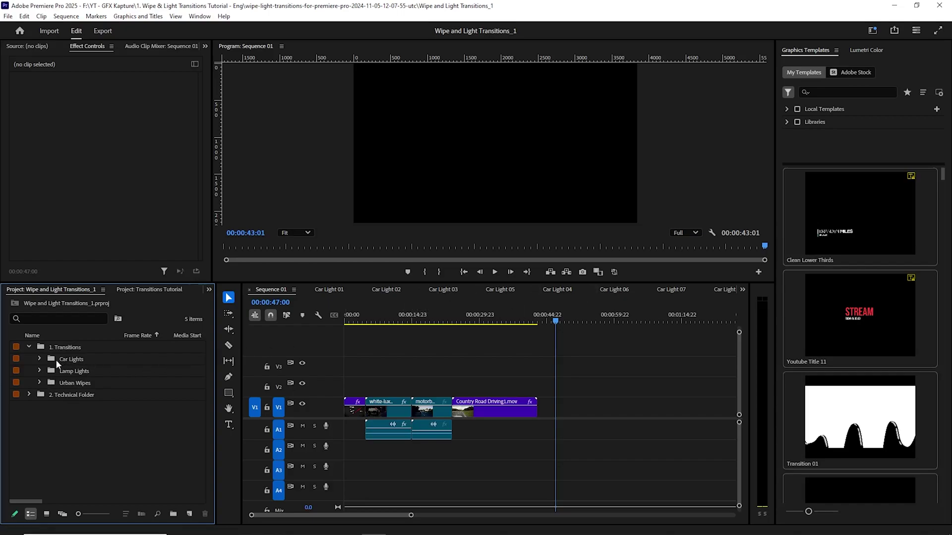
pyautogui.click(39, 359)
pyautogui.click(82, 370)
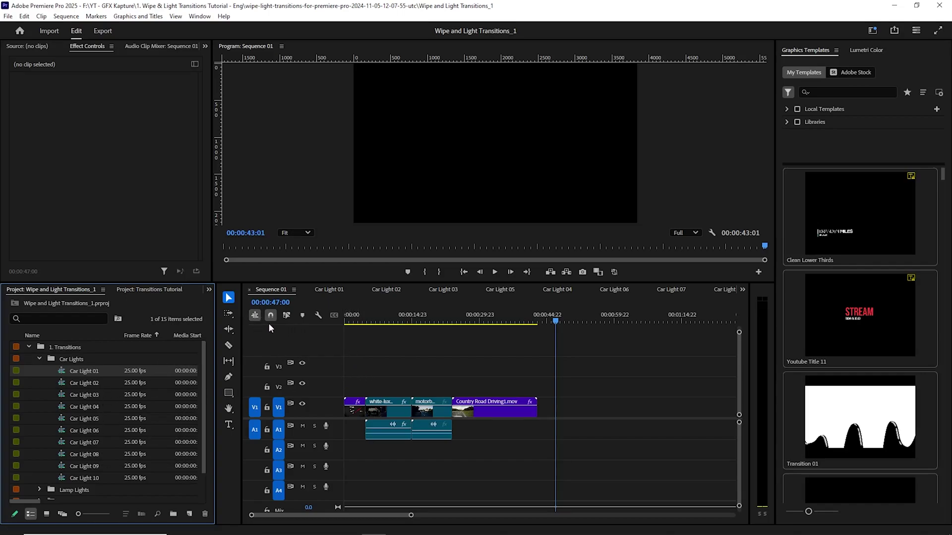
pyautogui.click(255, 316)
pyautogui.click(255, 316)
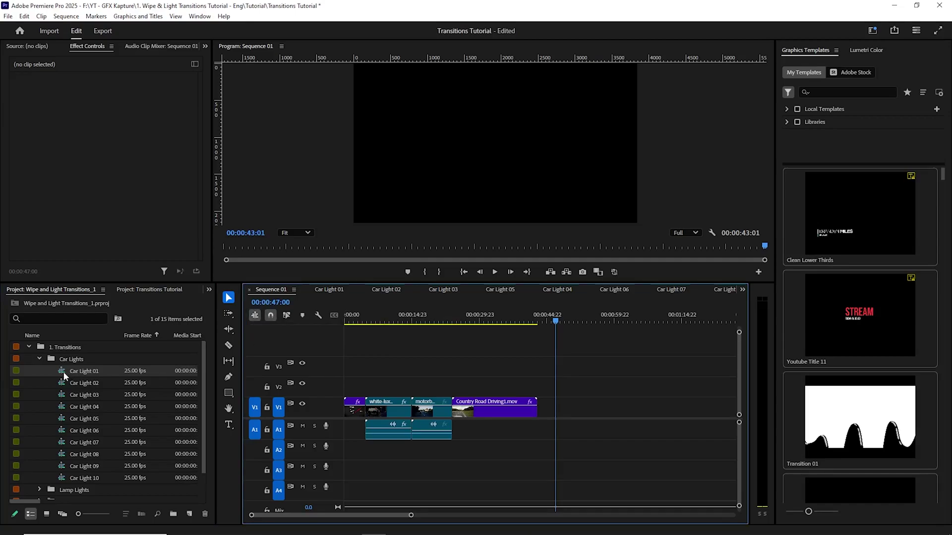
# Place Car Light 01 on V2 centred over the first cut, with its A2 audio in sync.
pyautogui.moveTo(62, 373); pyautogui.dragTo(367, 389)
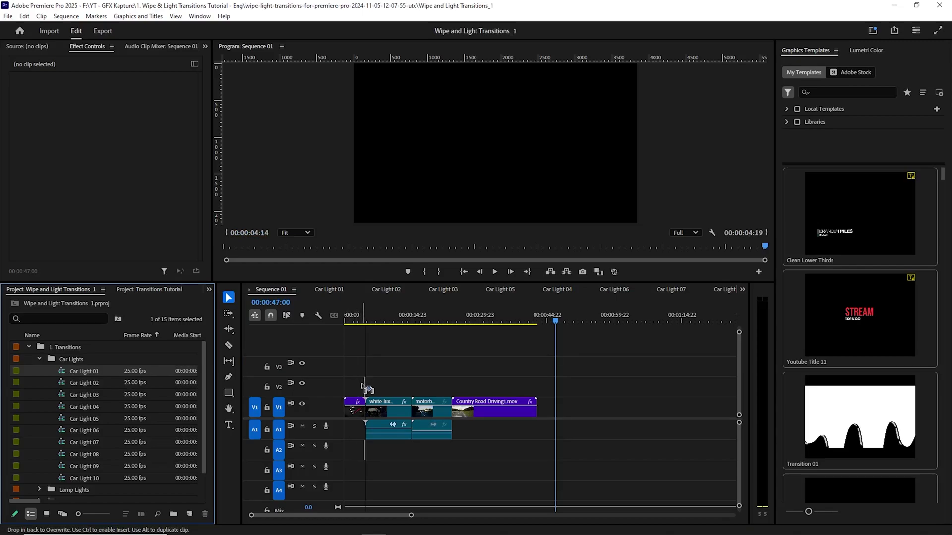
pyautogui.moveTo(367, 389); pyautogui.dragTo(366, 389)
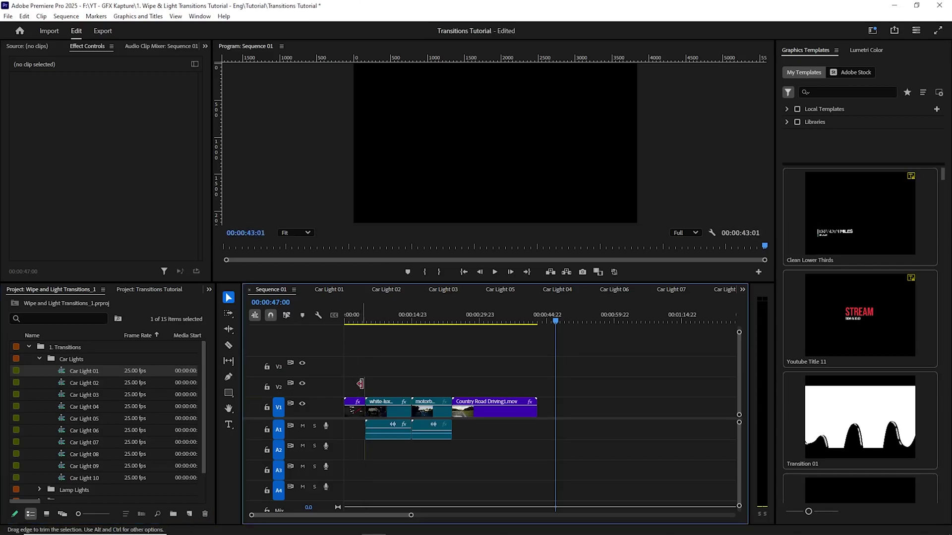
pyautogui.scroll(8, 364, 396)
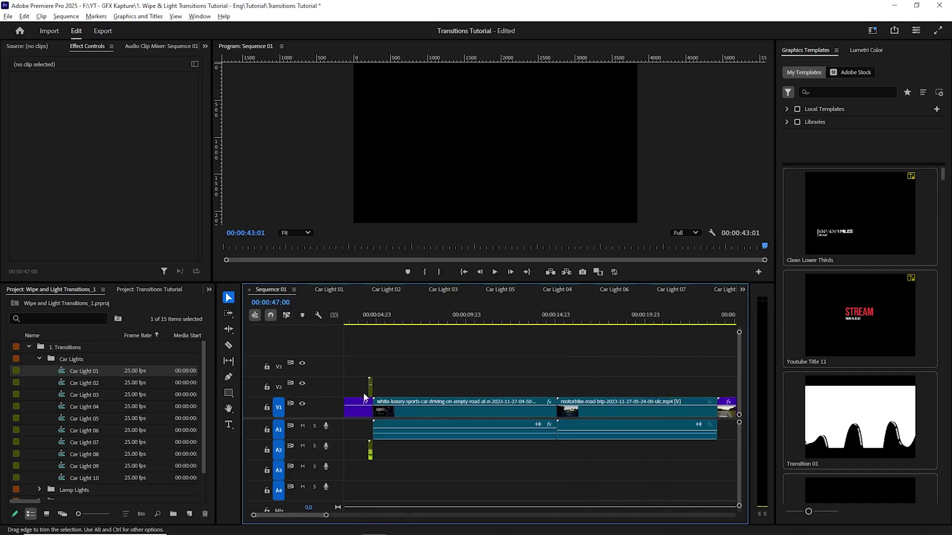
pyautogui.scroll(1, 378, 406)
pyautogui.moveTo(399, 394); pyautogui.dragTo(417, 396)
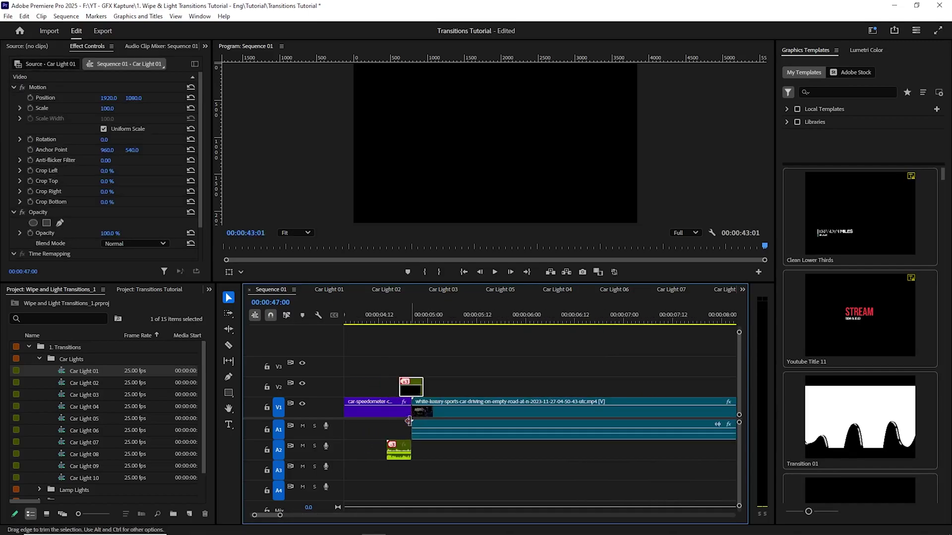
pyautogui.moveTo(403, 448); pyautogui.dragTo(415, 450)
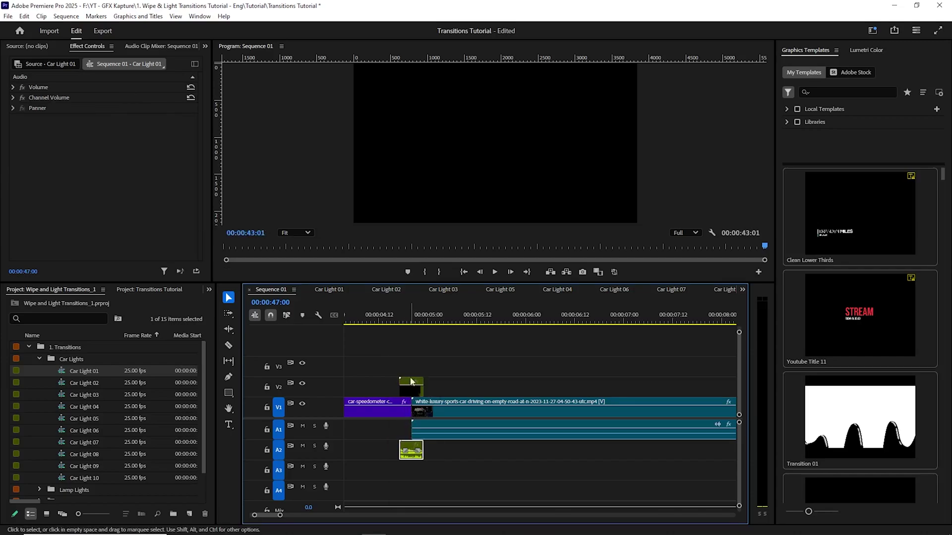
pyautogui.click(394, 318)
# Preview the Car Light 01 transition from the sequence start in an enlarged program monitor.
pyautogui.click(387, 321)
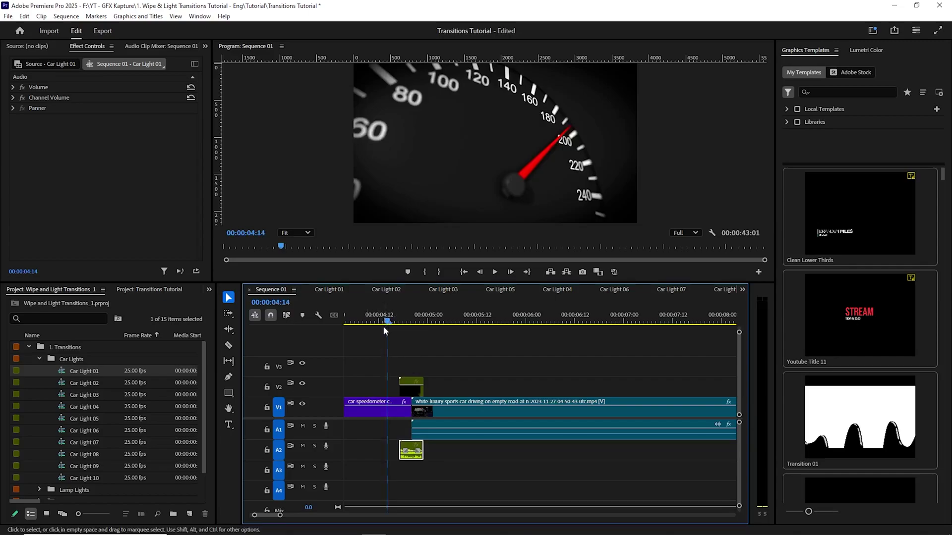
pyautogui.press('-')
pyautogui.press('-')
pyautogui.press('-')
pyautogui.moveTo(389, 327); pyautogui.dragTo(338, 322)
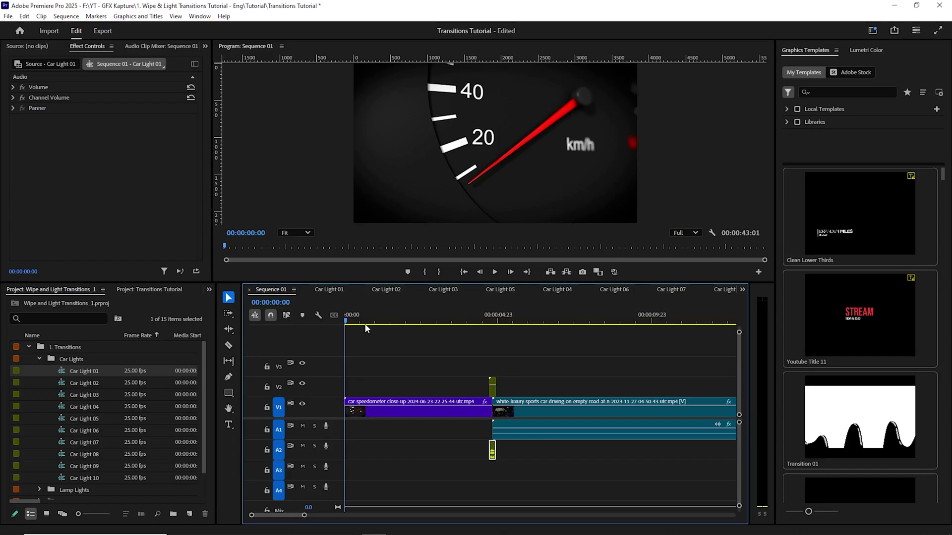
pyautogui.moveTo(397, 284); pyautogui.dragTo(395, 361)
pyautogui.press('space')
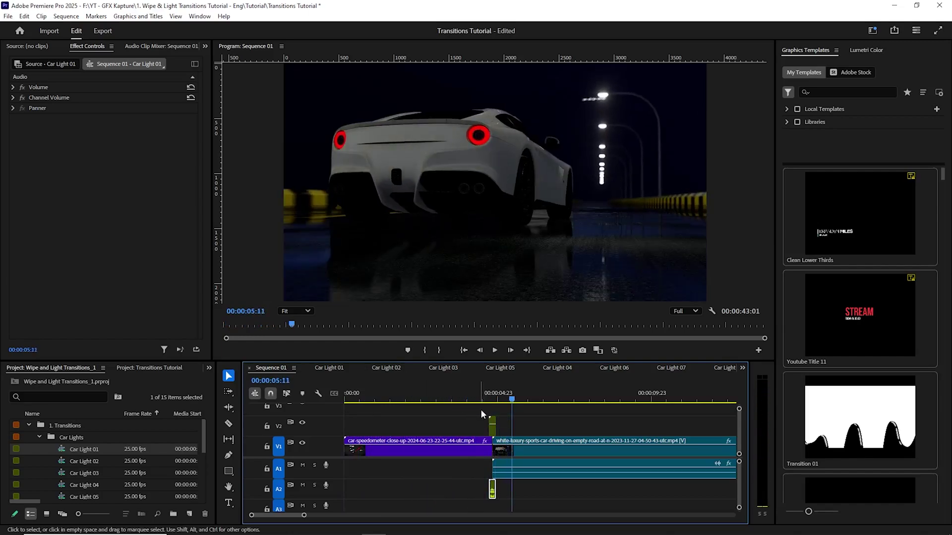
# Set Car Light 01's Motion Scale to 200 in Effect Controls.
pyautogui.click(494, 431)
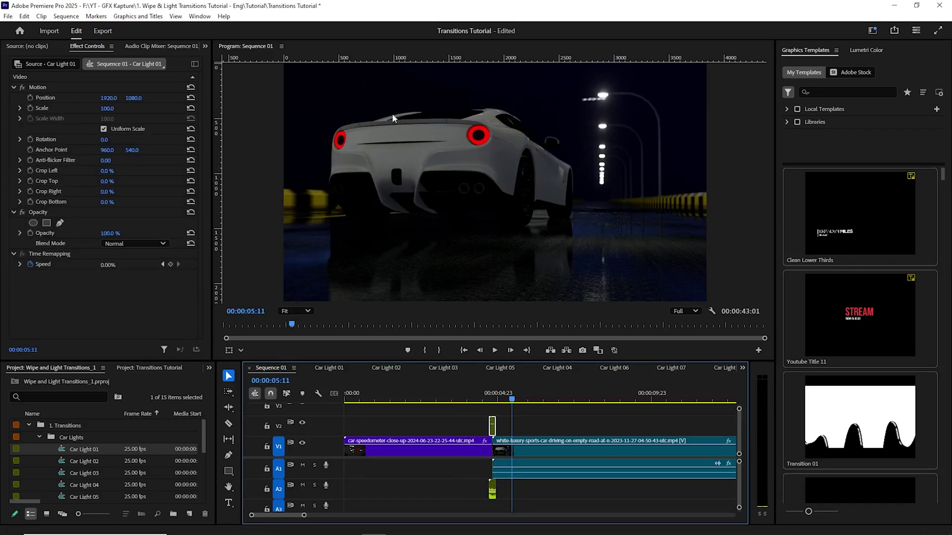
pyautogui.click(108, 108)
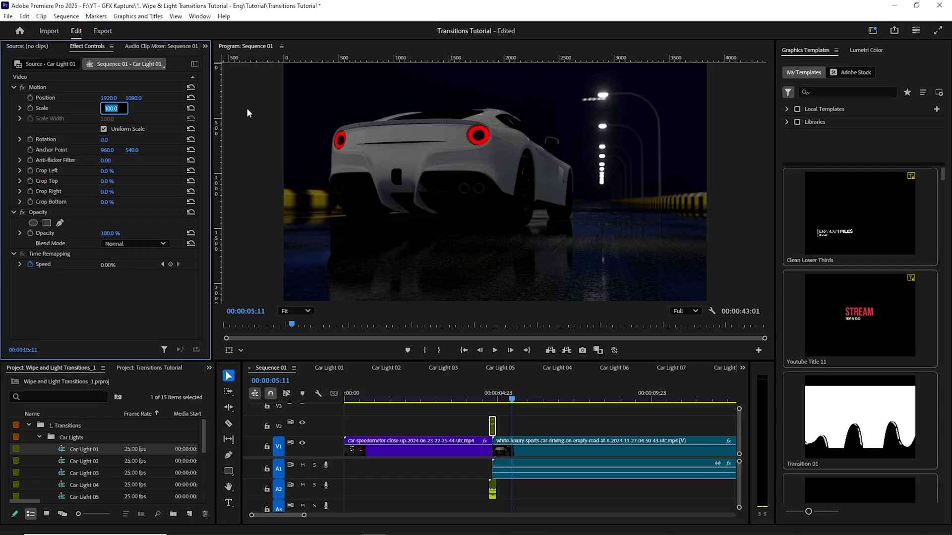
pyautogui.write('200')
pyautogui.press('Return')
# Play the speedometer-to-car cut to check the enlarged light overlay.
pyautogui.click(471, 396)
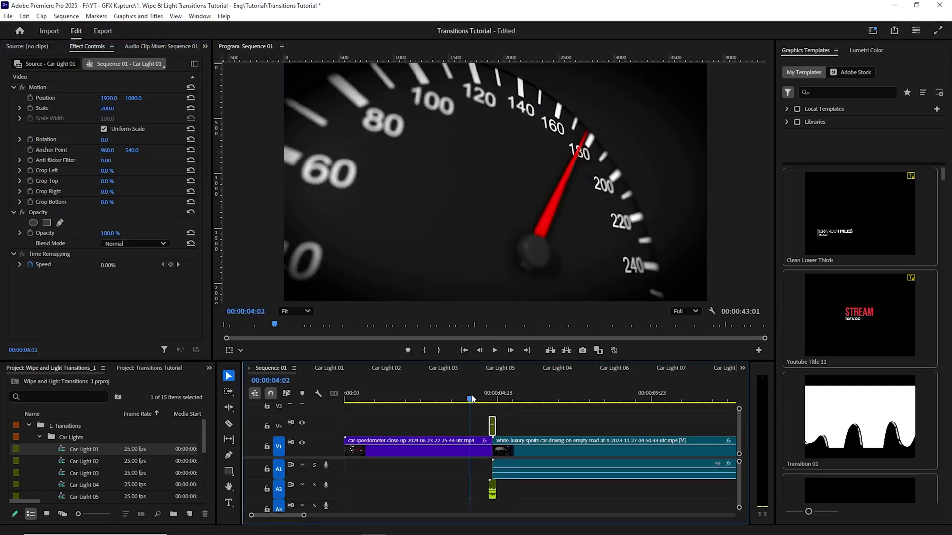
pyautogui.press('space')
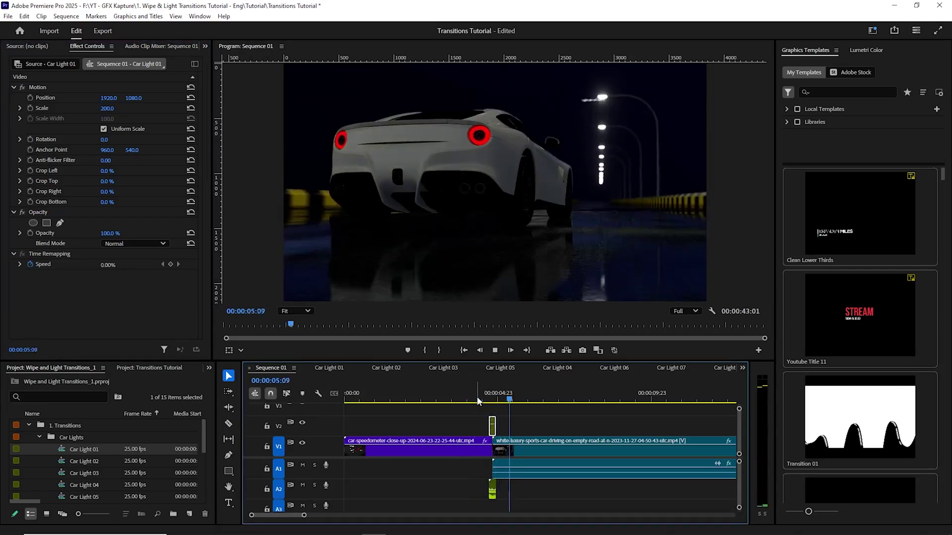
pyautogui.press('space')
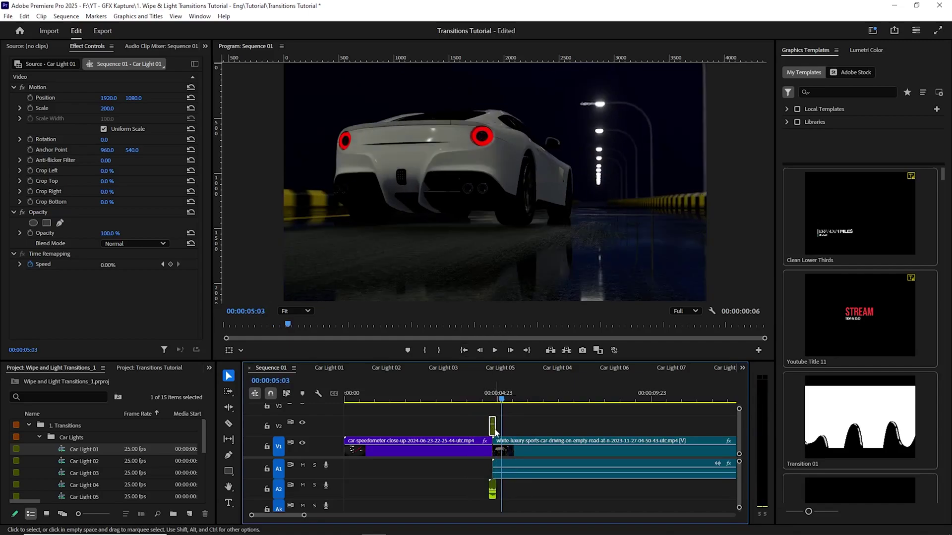
# Delete the Car Light 01 video and its leftover audio clip.
pyautogui.press('Delete')
pyautogui.click(492, 493)
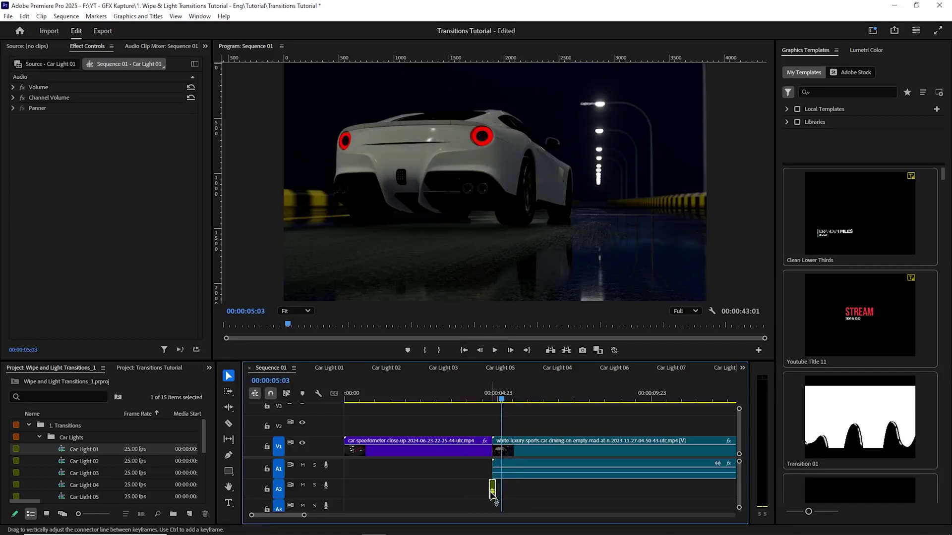
pyautogui.press('Delete')
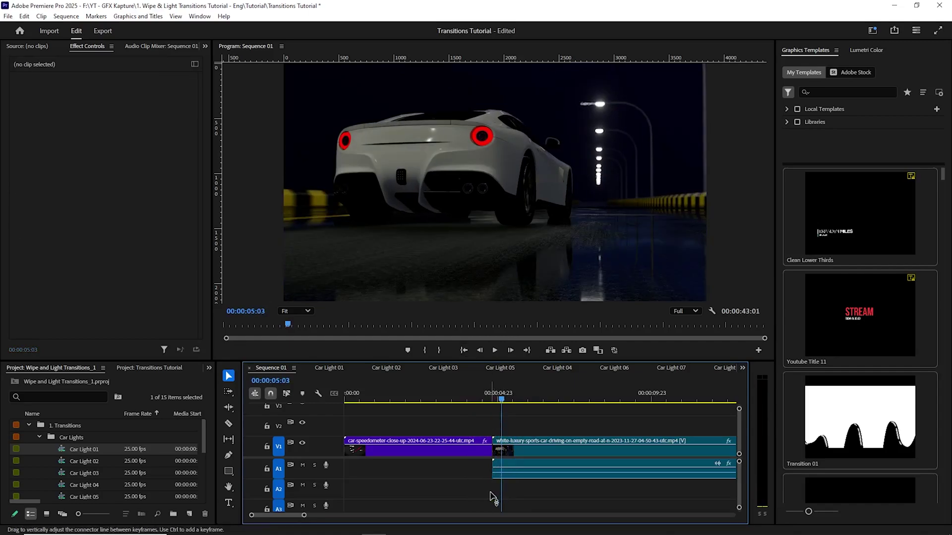
# Place Car Light 04 on V2 over the speedometer-to-car cut with its audio aligned.
pyautogui.scroll(-2, 81, 475)
pyautogui.click(76, 461)
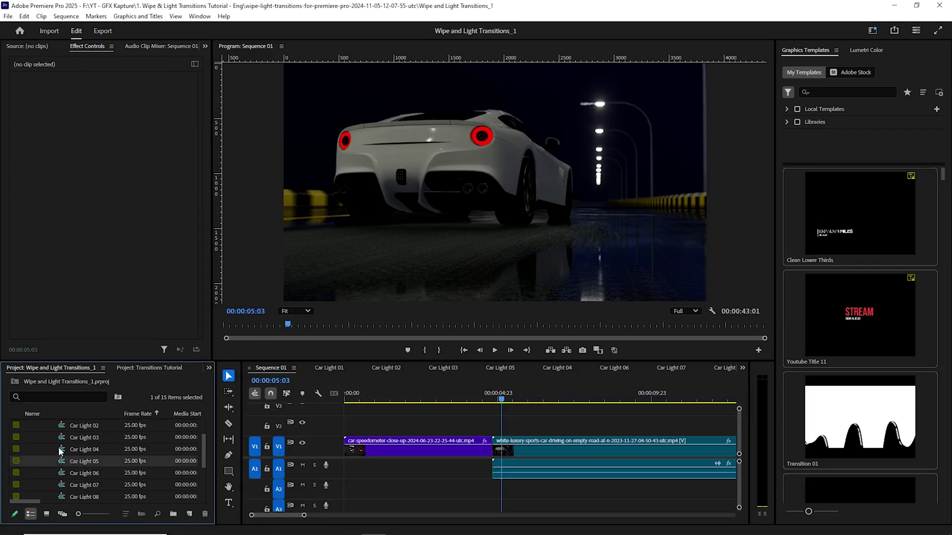
pyautogui.click(63, 450)
pyautogui.moveTo(66, 453); pyautogui.dragTo(498, 437)
pyautogui.press('=')
pyautogui.press('=')
pyautogui.press('=')
pyautogui.click(510, 489)
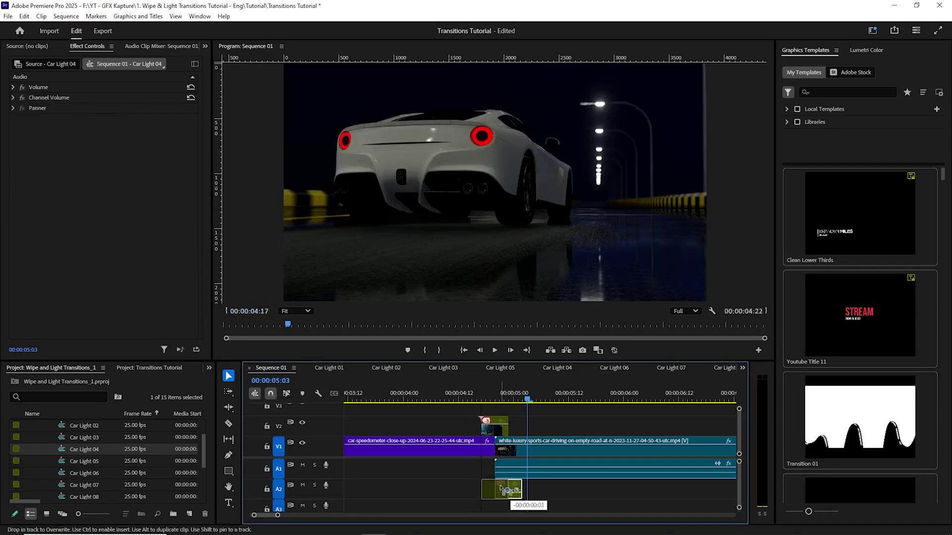
pyautogui.moveTo(503, 490); pyautogui.dragTo(501, 489)
pyautogui.click(445, 395)
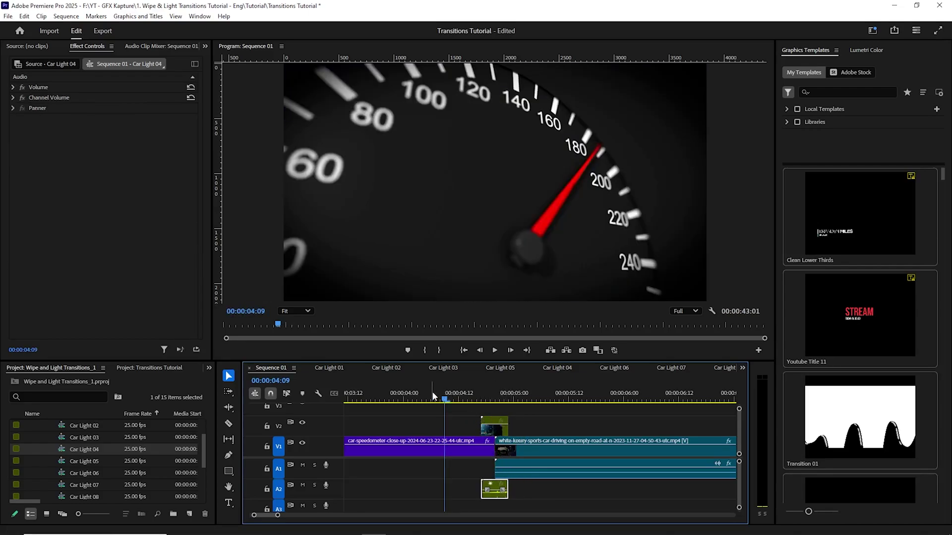
pyautogui.moveTo(433, 396); pyautogui.dragTo(496, 438)
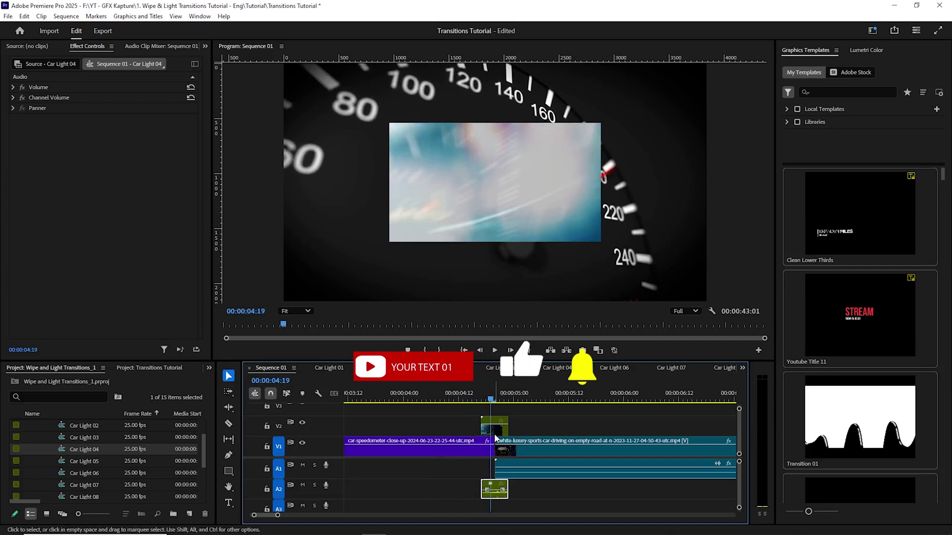
# Set Car Light 04's Scale to 200 in Effect Controls.
pyautogui.click(495, 429)
pyautogui.click(110, 109)
pyautogui.write('200')
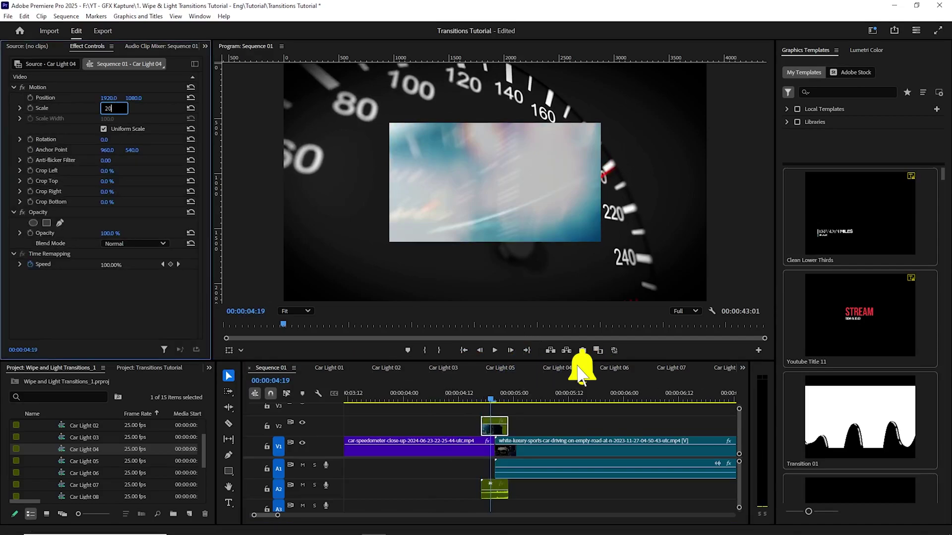
pyautogui.press('Return')
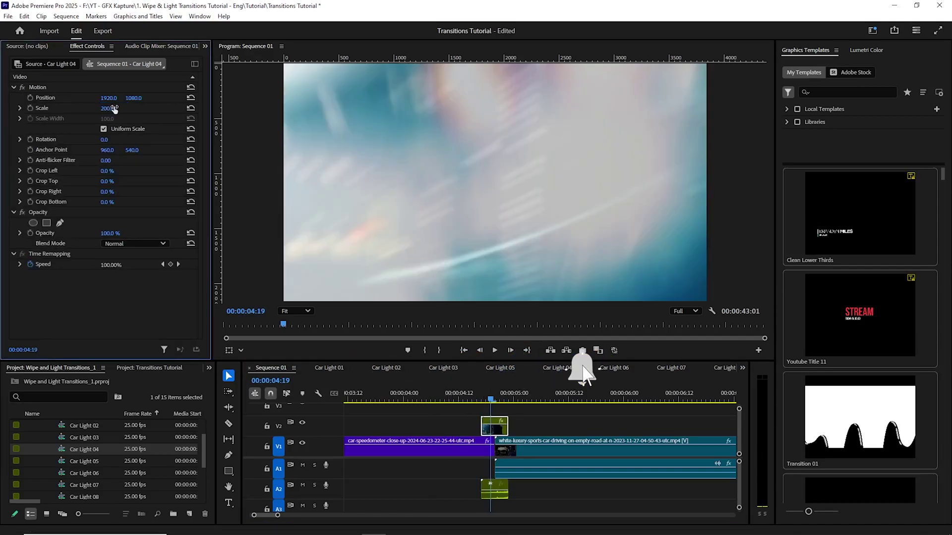
# Play back the Car Light 04 transition from just before the cut.
pyautogui.click(474, 387)
pyautogui.press('space')
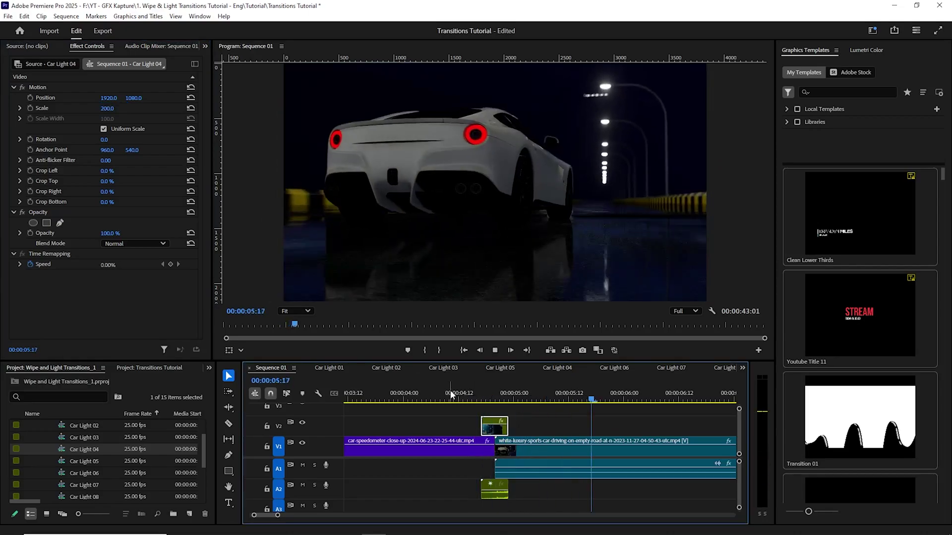
pyautogui.click(435, 395)
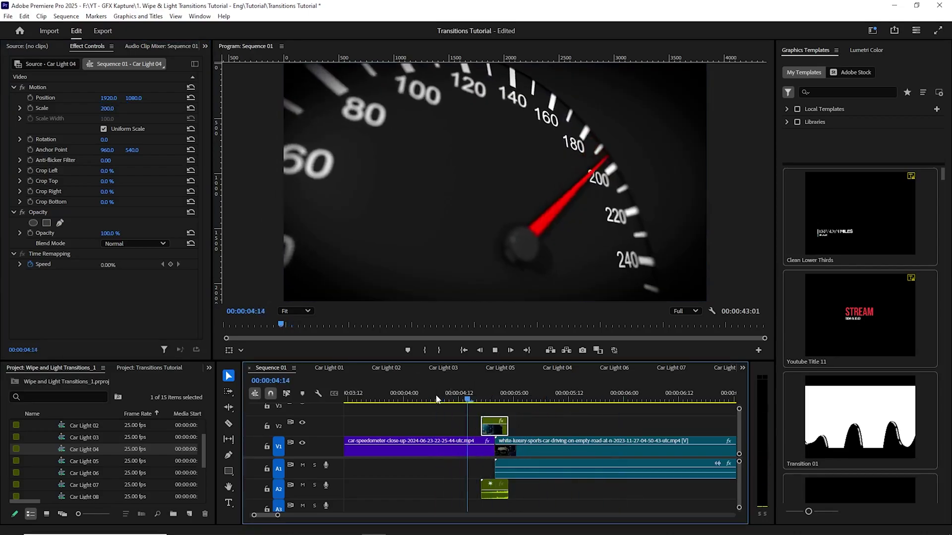
pyautogui.press('space')
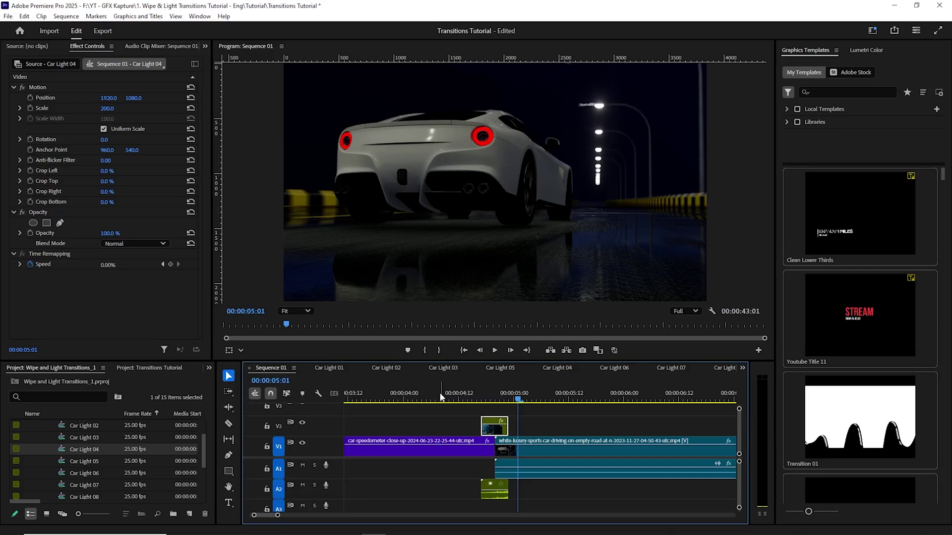
pyautogui.click(474, 399)
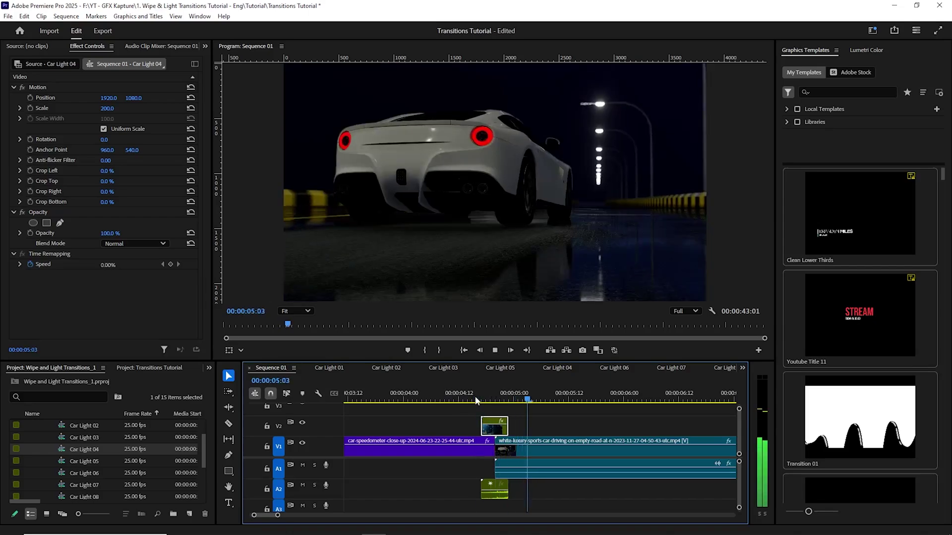
pyautogui.press('space')
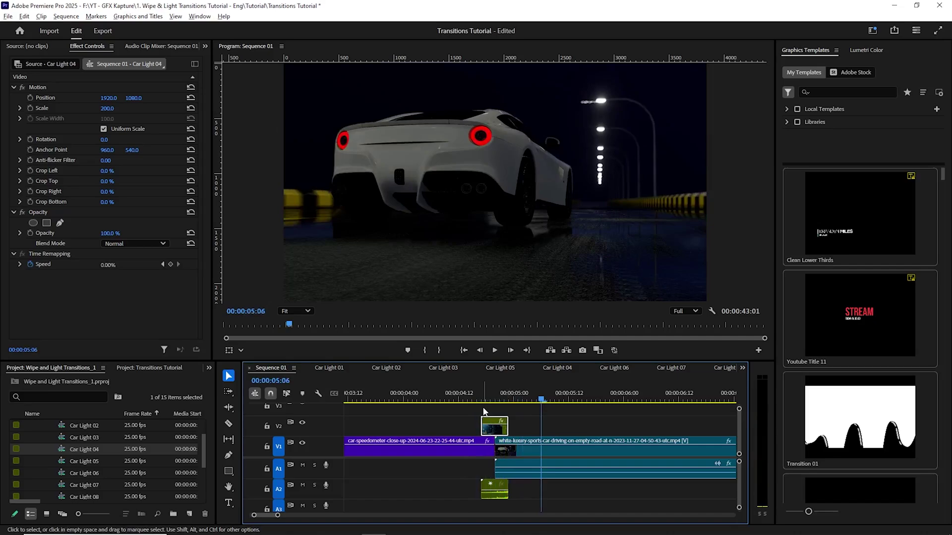
pyautogui.scroll(-3, 488, 411)
pyautogui.click(463, 400)
pyautogui.scroll(-2, 441, 399)
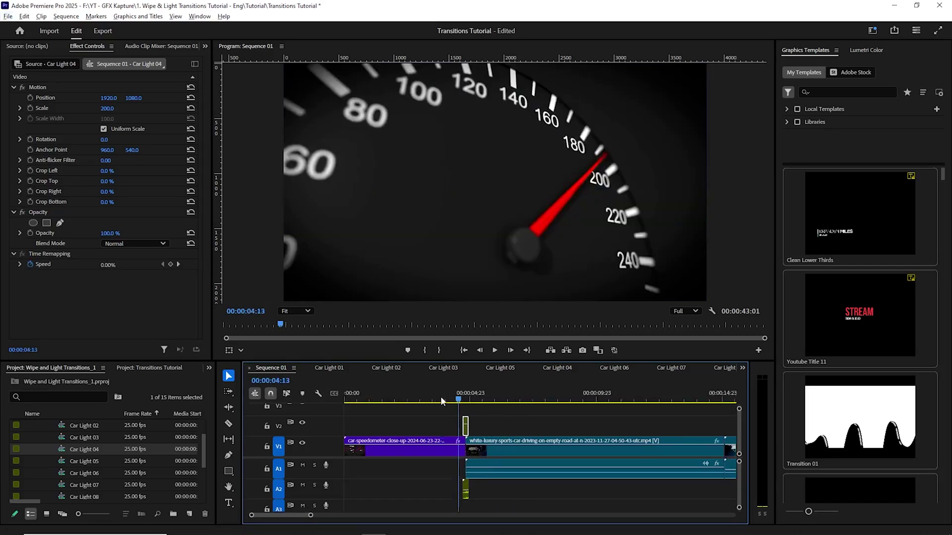
# Expand Lamp Lights and drop Lamp Light 02 on V2 at the motorbike cut.
pyautogui.click(84, 450)
pyautogui.scroll(-3, 85, 451)
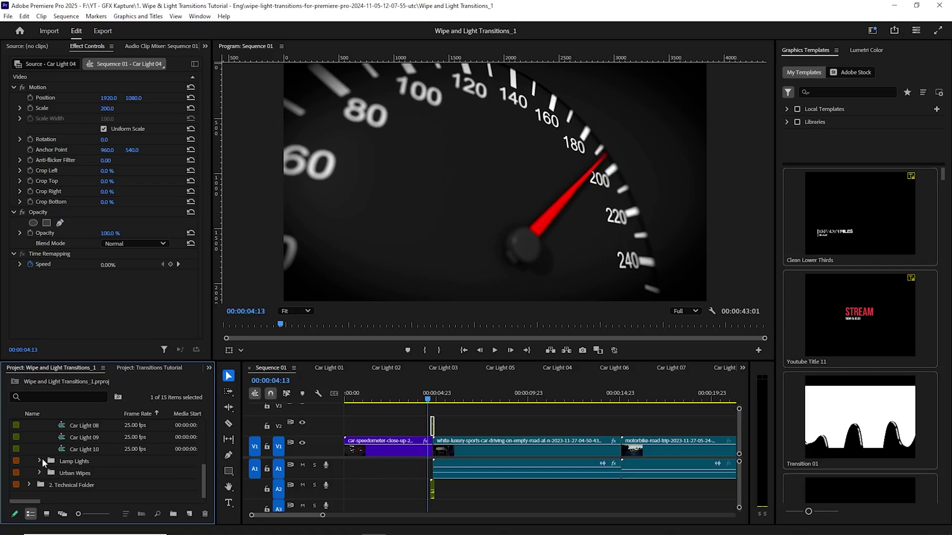
pyautogui.click(40, 460)
pyautogui.scroll(-3, 129, 464)
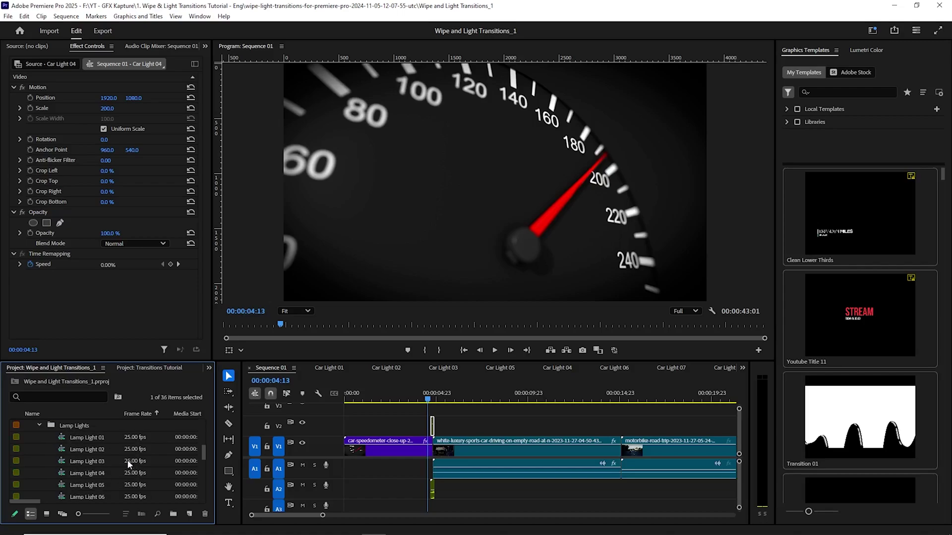
pyautogui.click(80, 451)
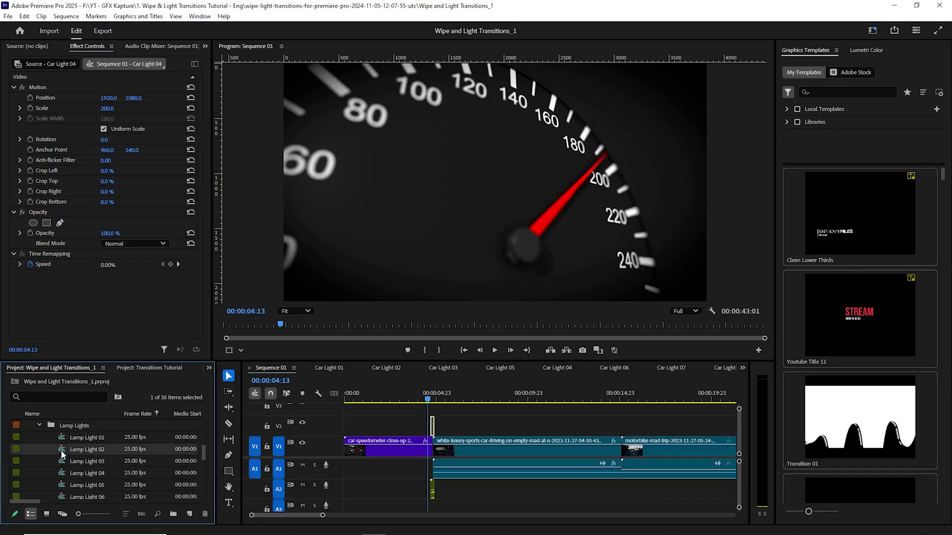
pyautogui.moveTo(70, 447); pyautogui.dragTo(625, 431)
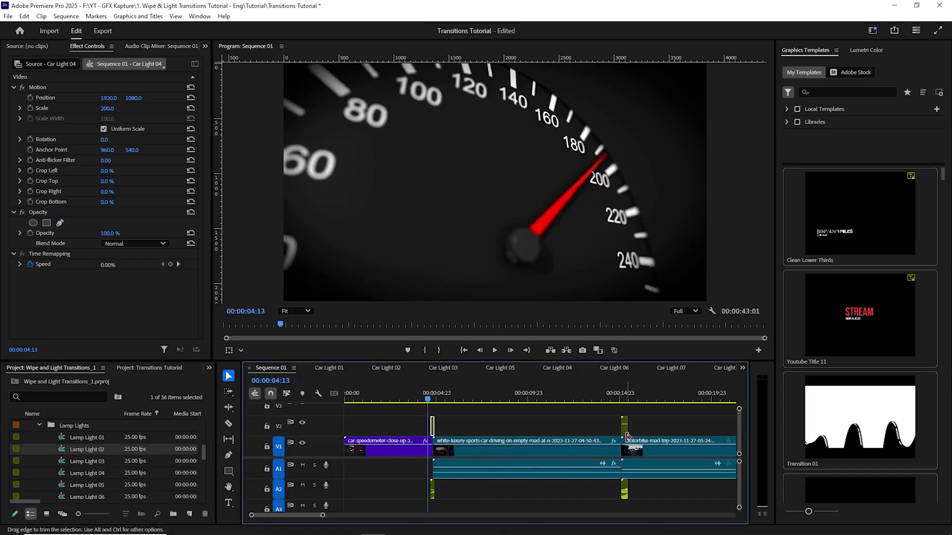
pyautogui.press('space')
# Move Lamp Light 02 about one second earlier and line up its A2 audio beneath it.
pyautogui.scroll(5, 626, 436)
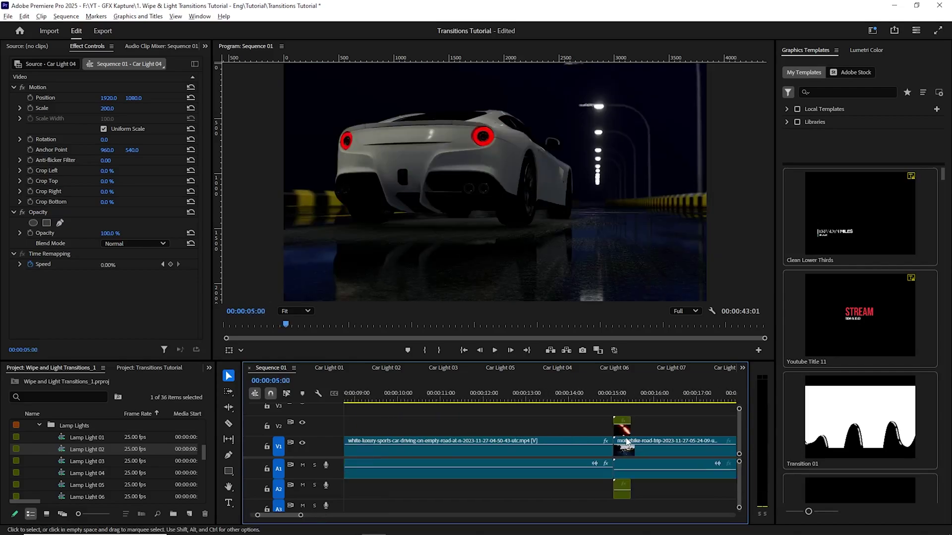
pyautogui.click(625, 431)
pyautogui.moveTo(625, 436); pyautogui.dragTo(612, 435)
pyautogui.moveTo(620, 491); pyautogui.dragTo(606, 491)
# Set Lamp Light 02's Scale to 200.
pyautogui.click(107, 108)
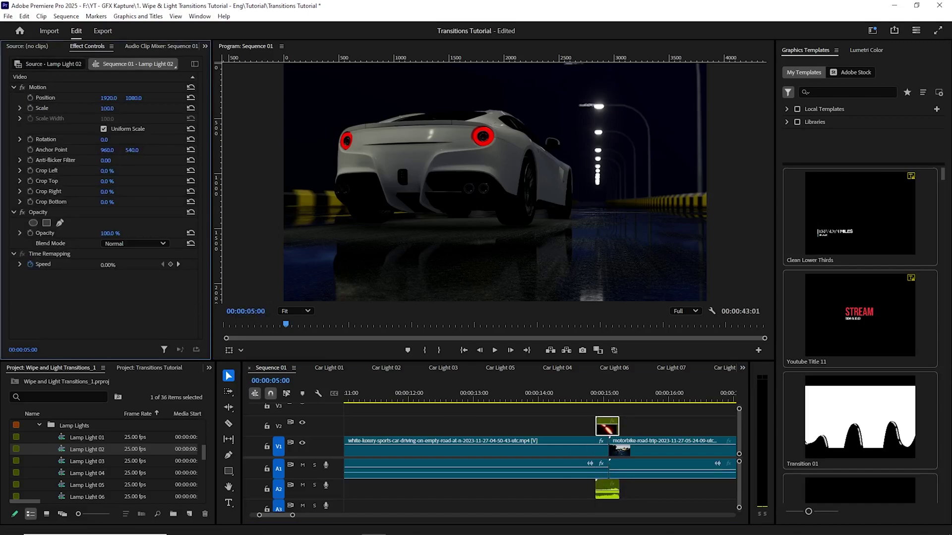
pyautogui.write('200')
pyautogui.press('Return')
pyautogui.click(528, 395)
pyautogui.press('space')
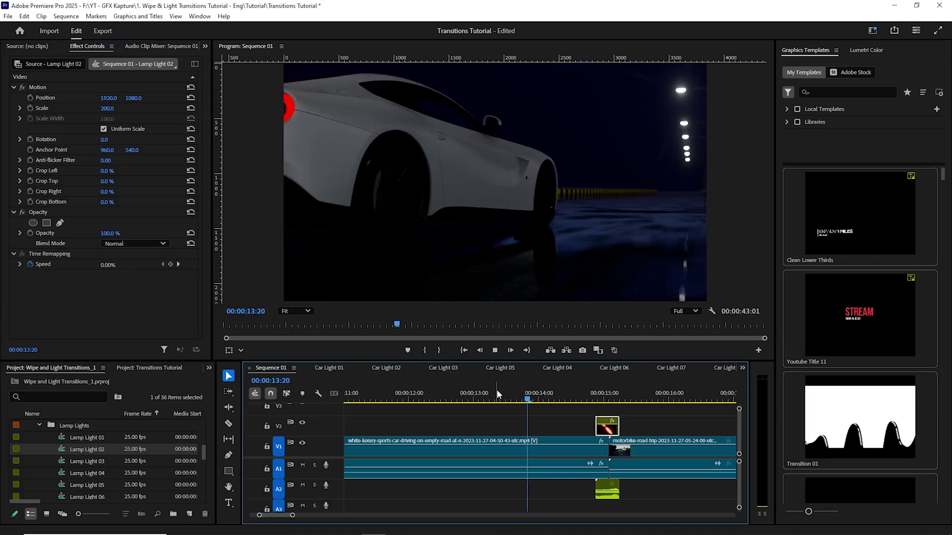
pyautogui.press('-')
pyautogui.press('-')
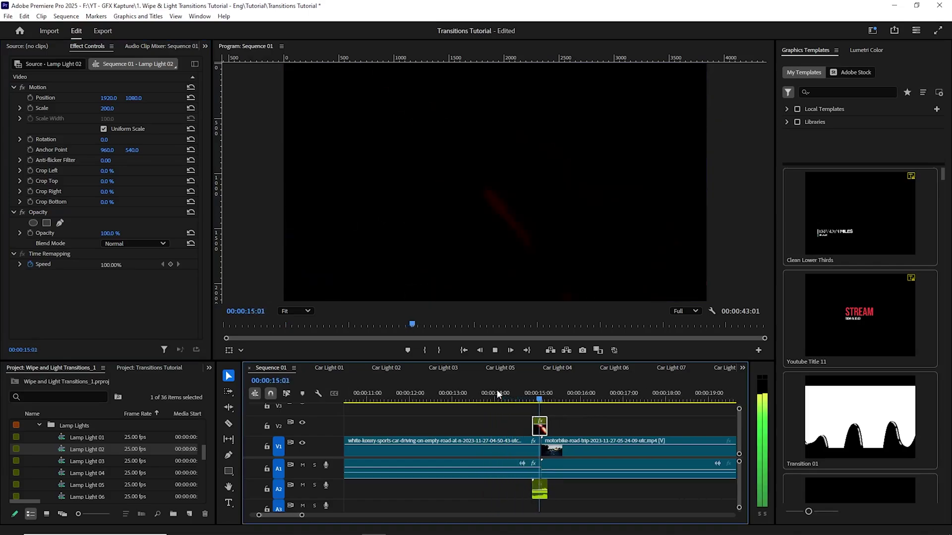
pyautogui.press('space')
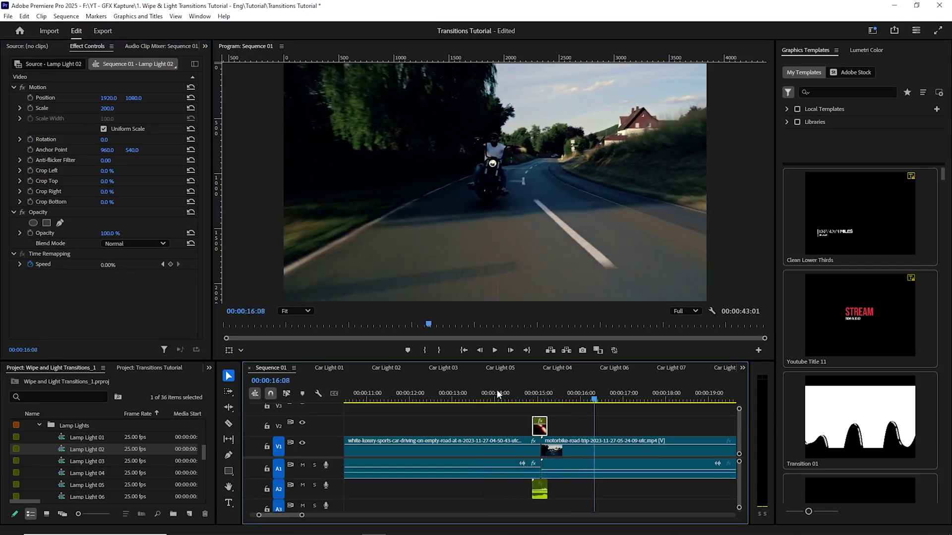
pyautogui.press('-')
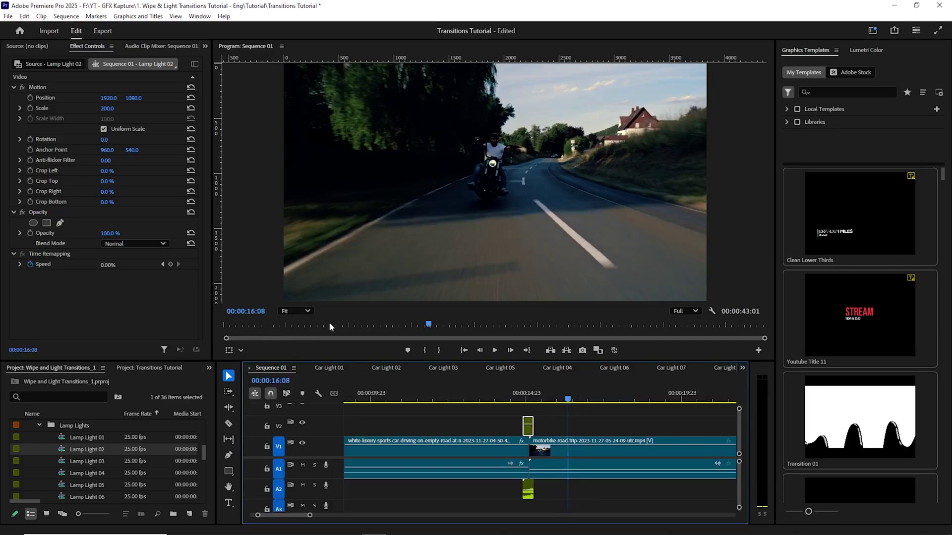
pyautogui.press('\\')
# Expand Urban Wipes and drop Urban Wipe 10 on V2 at the Country Road Driving1.mov cut.
pyautogui.scroll(-5, 66, 463)
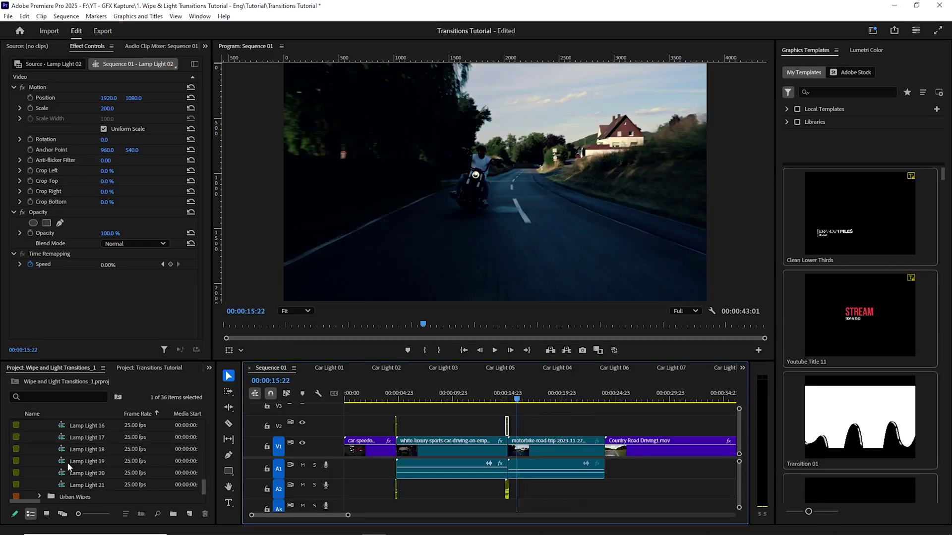
pyautogui.scroll(-1, 41, 471)
pyautogui.click(41, 473)
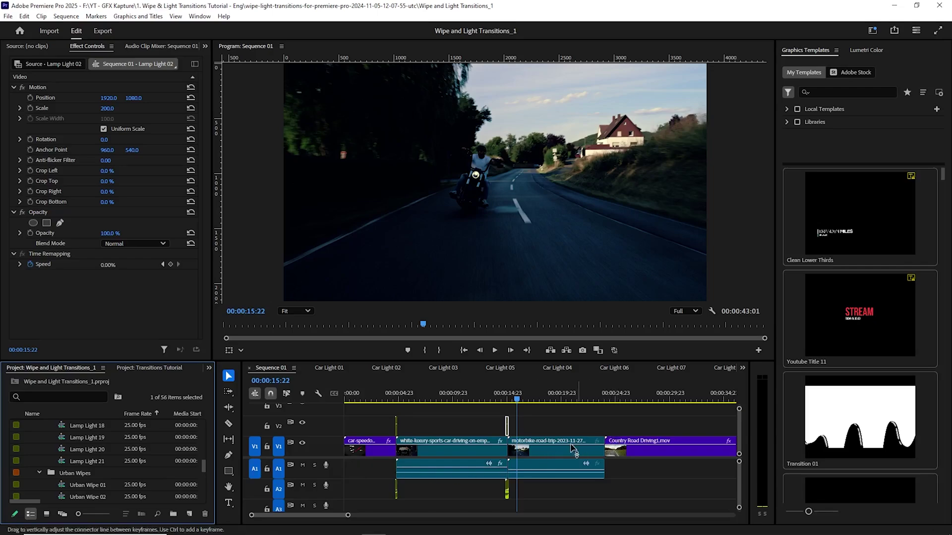
pyautogui.scroll(-4, 112, 466)
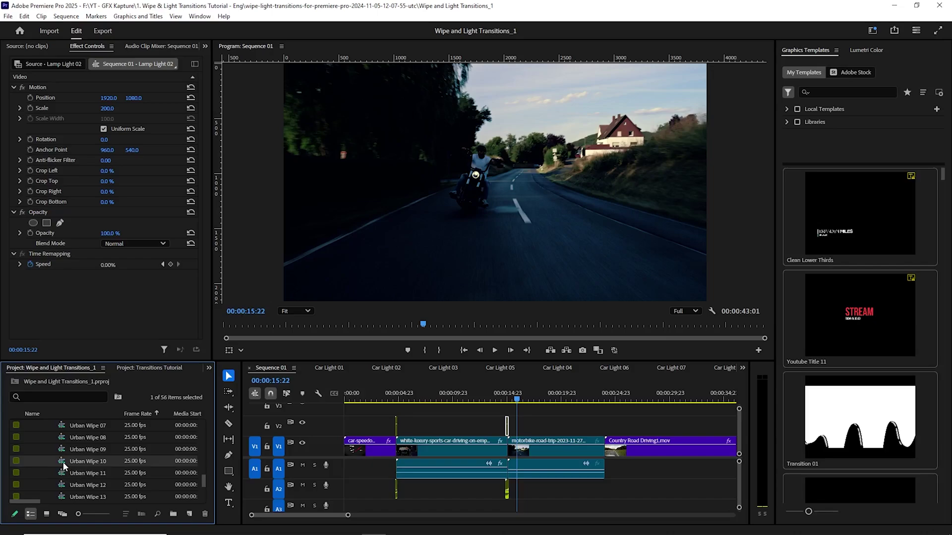
pyautogui.moveTo(64, 465); pyautogui.dragTo(606, 432)
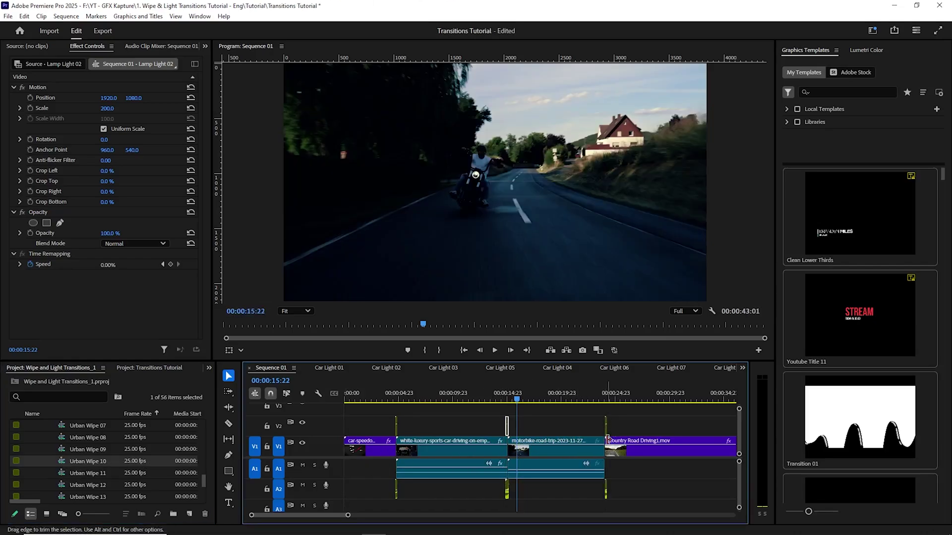
pyautogui.scroll(3, 595, 443)
pyautogui.scroll(2, 595, 444)
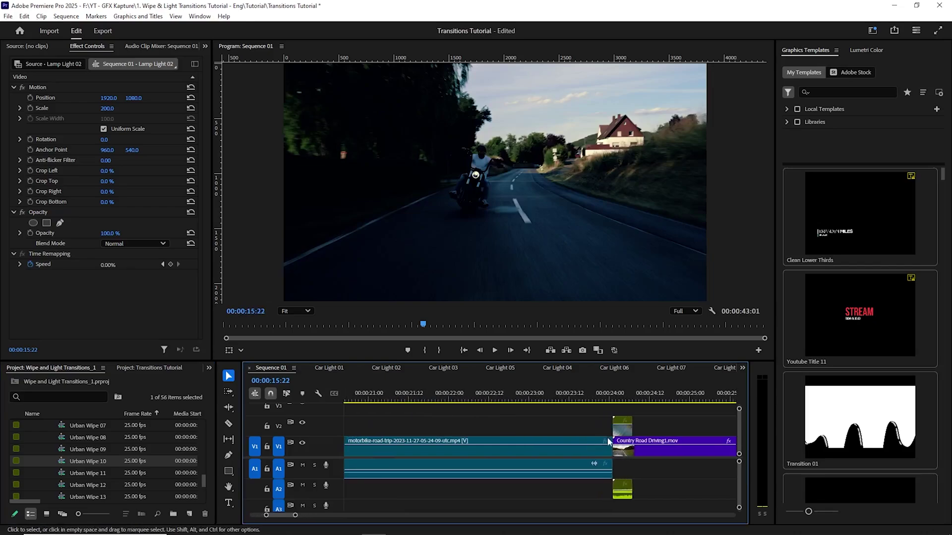
# Set Urban Wipe 10's Scale to 200 in Effect Controls.
pyautogui.click(622, 400)
pyautogui.click(625, 429)
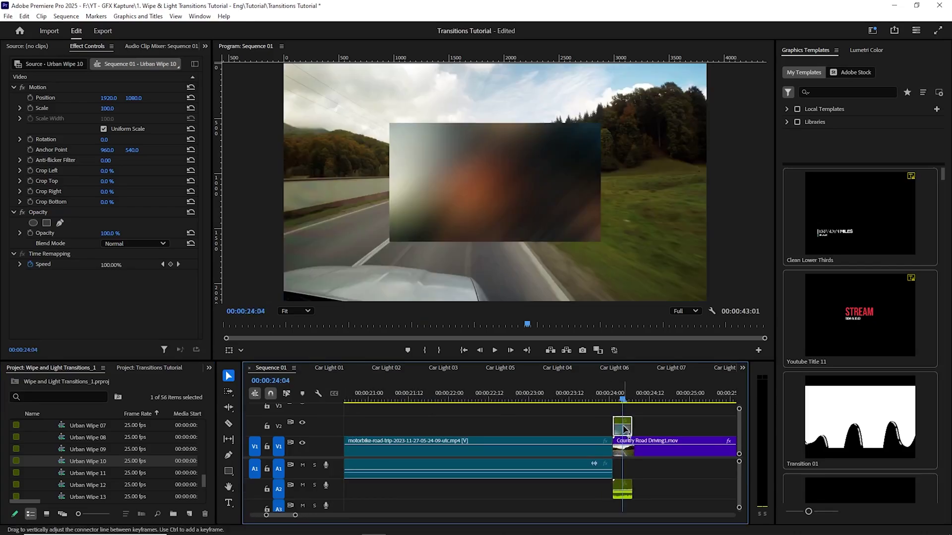
pyautogui.click(107, 117)
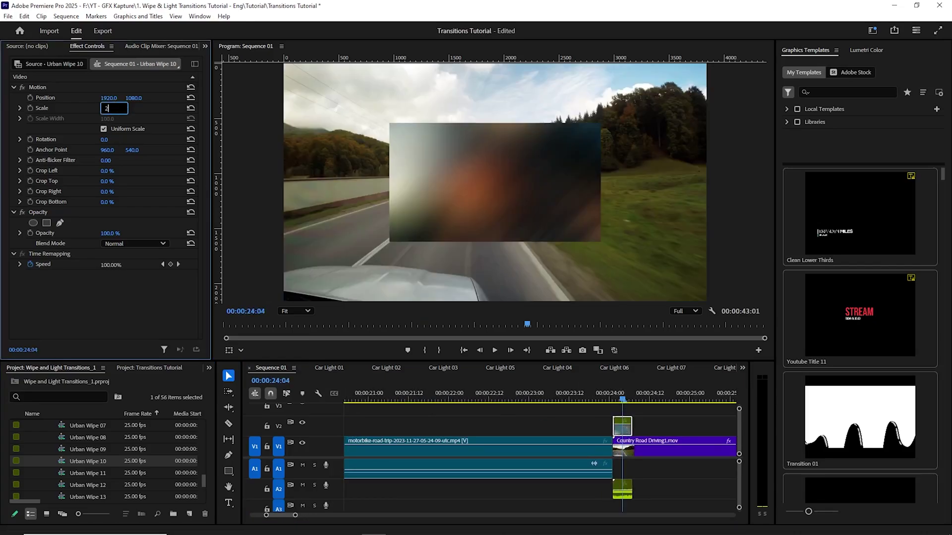
pyautogui.write('200')
pyautogui.press('Return')
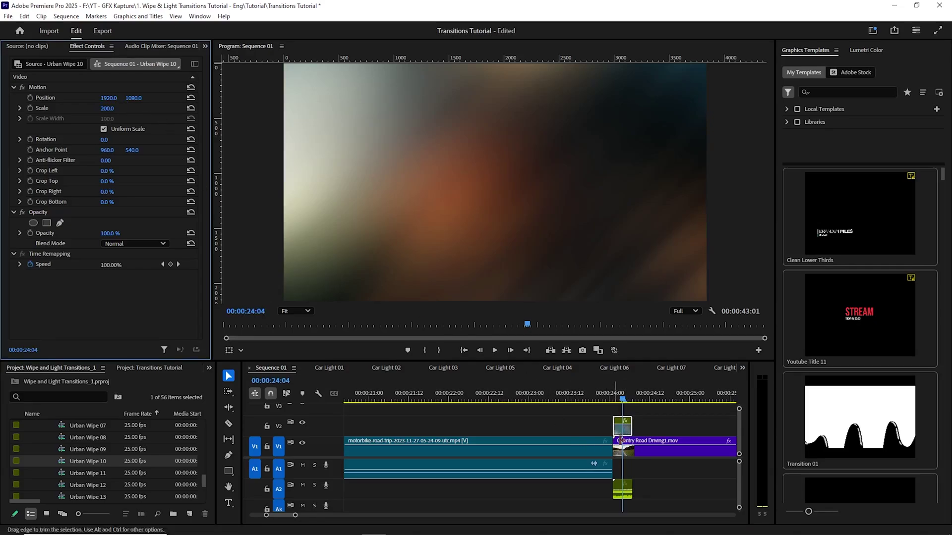
# Shift Urban Wipe 10 and its A2 audio three frames earlier, then play the wipe.
pyautogui.moveTo(626, 426); pyautogui.dragTo(615, 433)
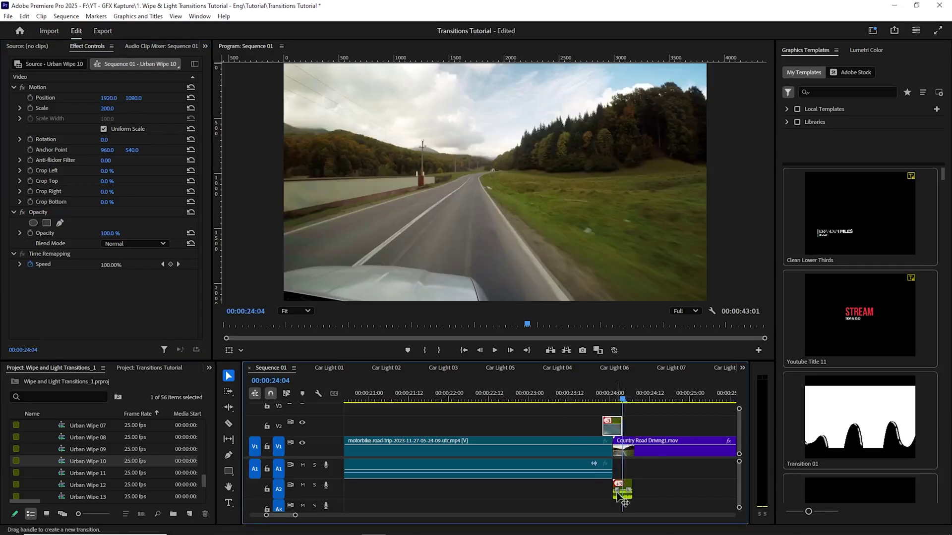
pyautogui.moveTo(623, 491); pyautogui.dragTo(612, 491)
pyautogui.click(532, 394)
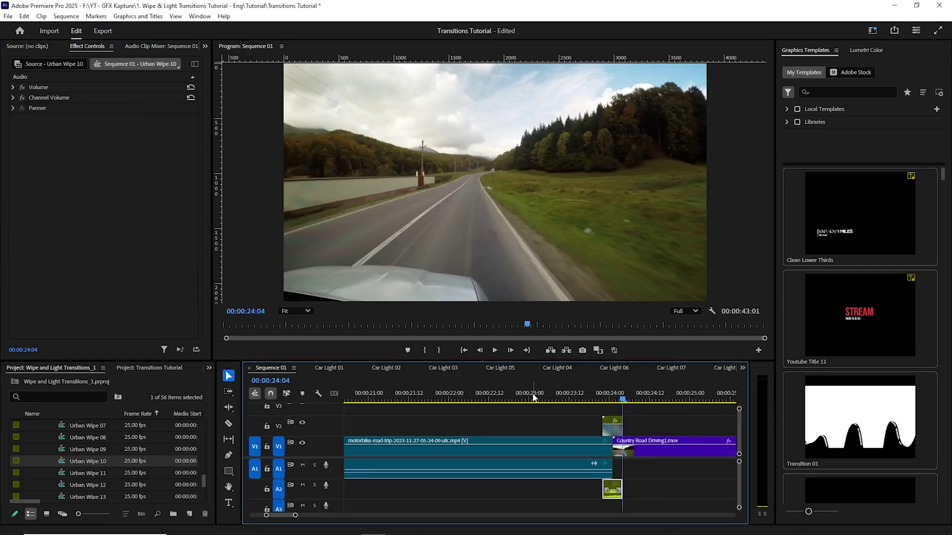
pyautogui.press('space')
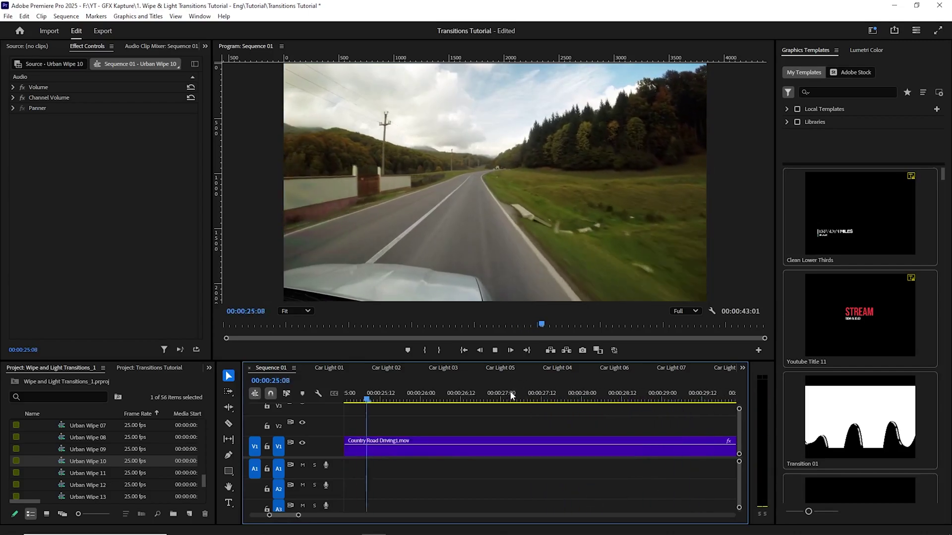
pyautogui.press('space')
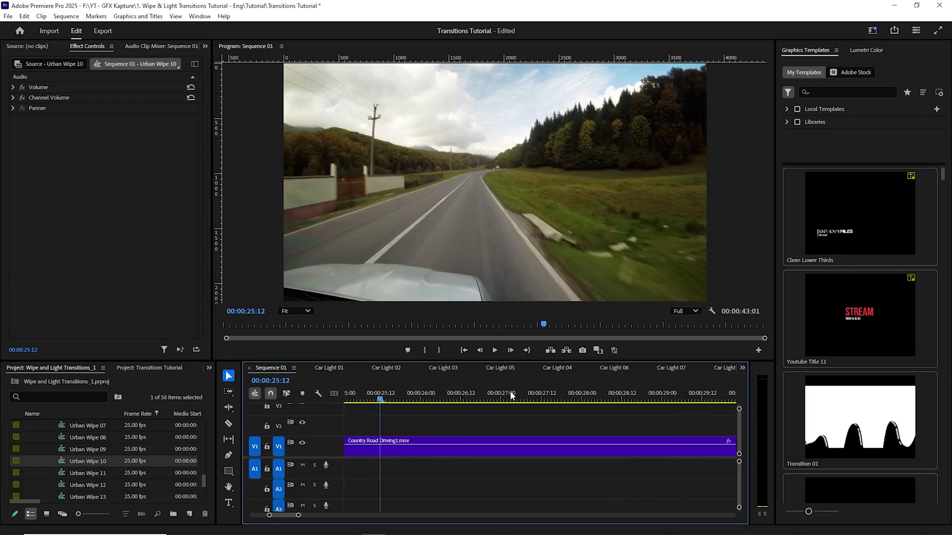